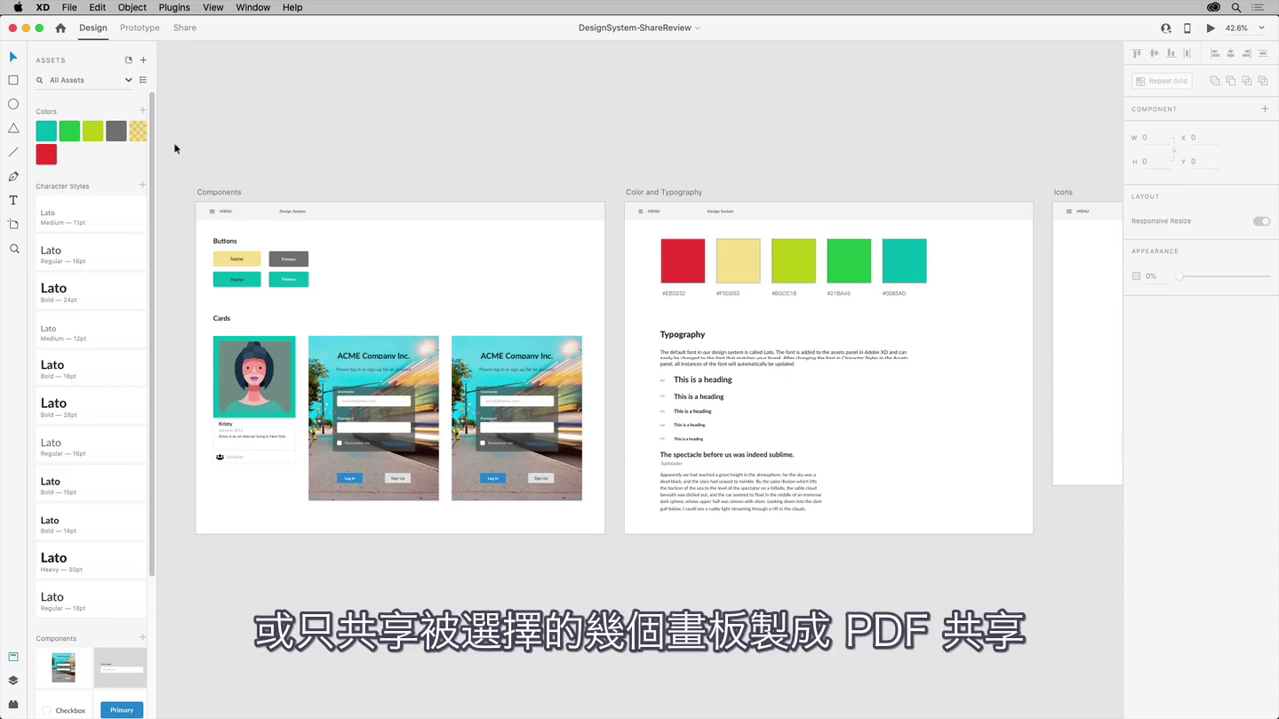
Step: Select the Components and Color and Typography artboards and bring up the File menu's export options
{"action": "left_click_drag", "start_coordinate": [175, 148], "coordinate": [862, 622]}
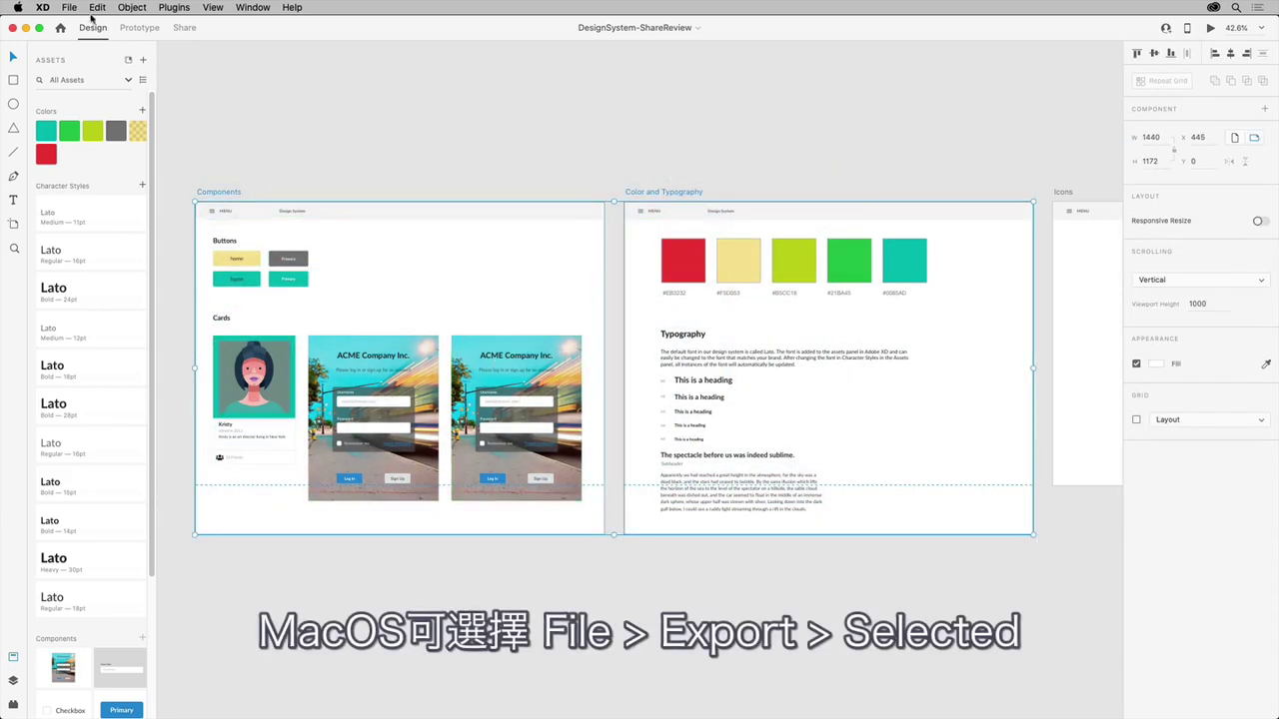
{"action": "left_click", "coordinate": [63, 8]}
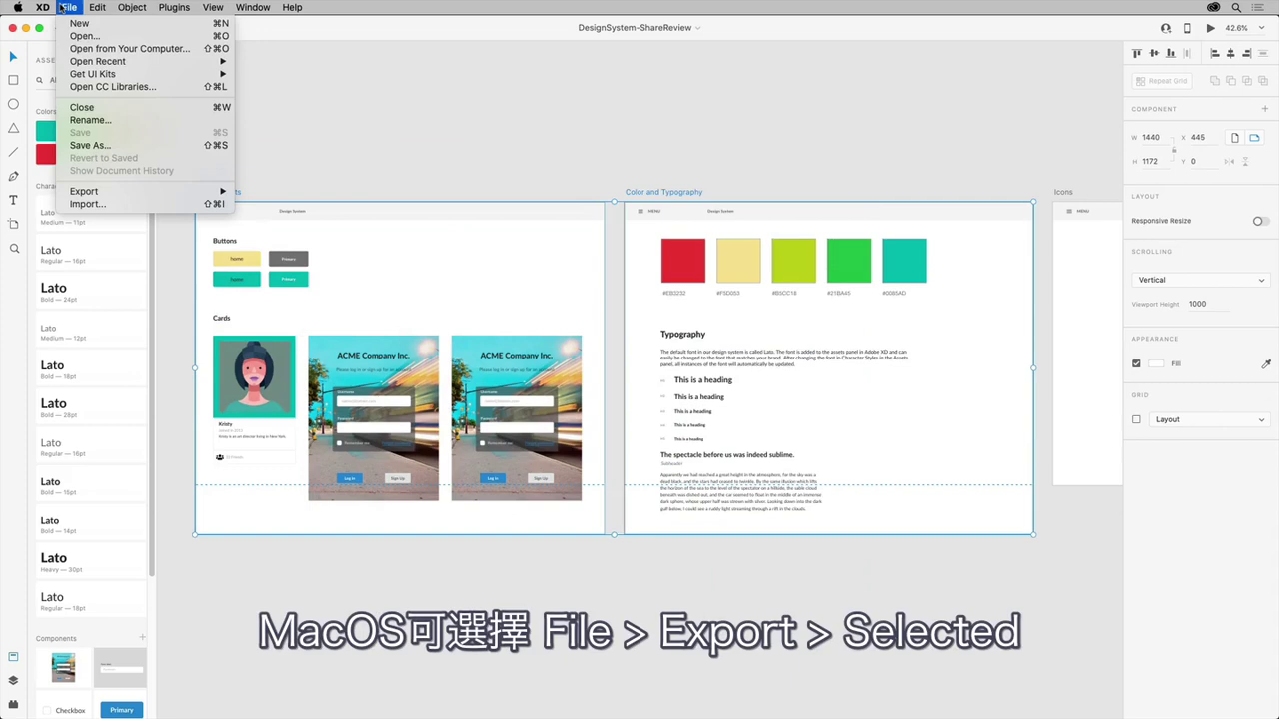
{"action": "mouse_move", "coordinate": [84, 191]}
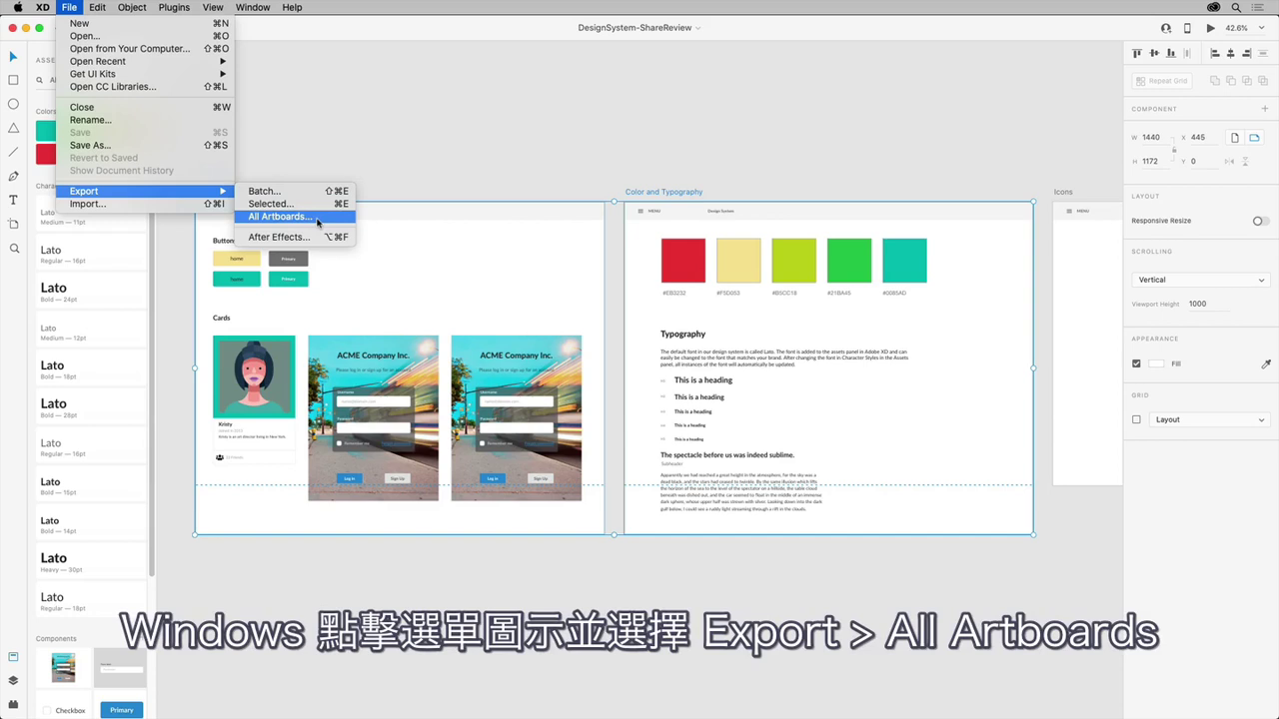
Step: Export all artboards in PDF format as a single PDF file
{"action": "left_click", "coordinate": [318, 219]}
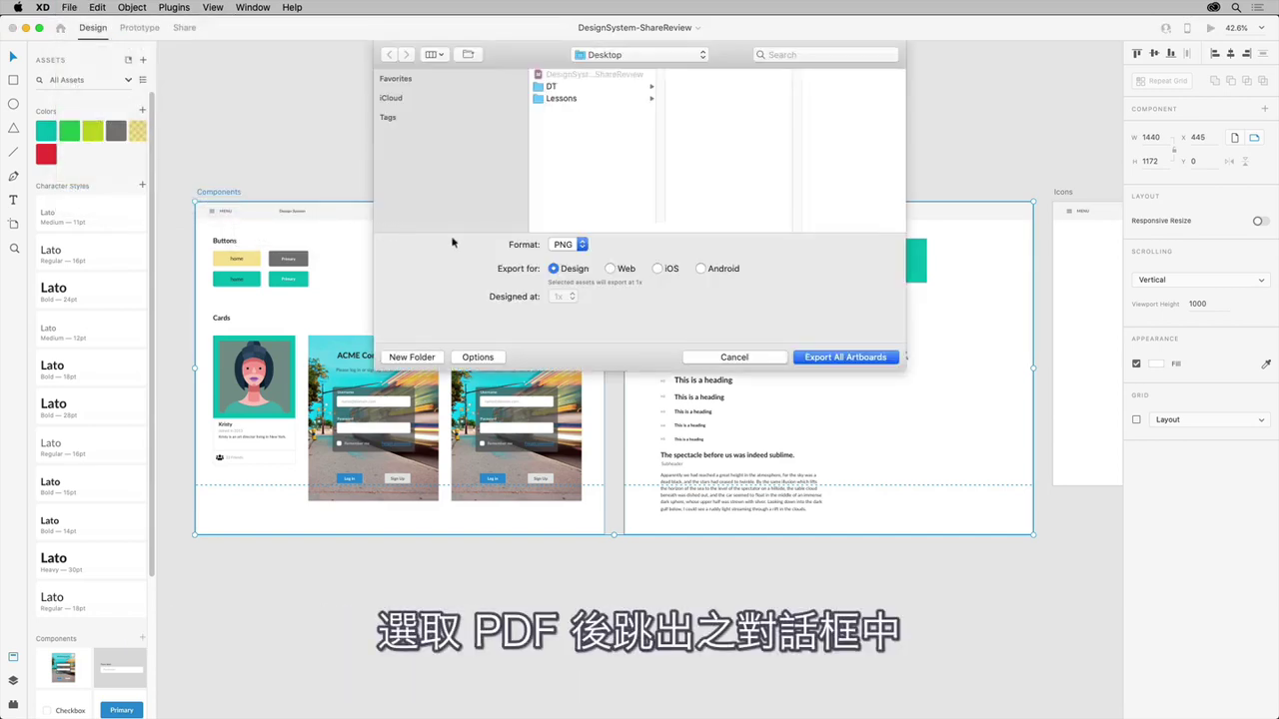
{"action": "left_click", "coordinate": [575, 248]}
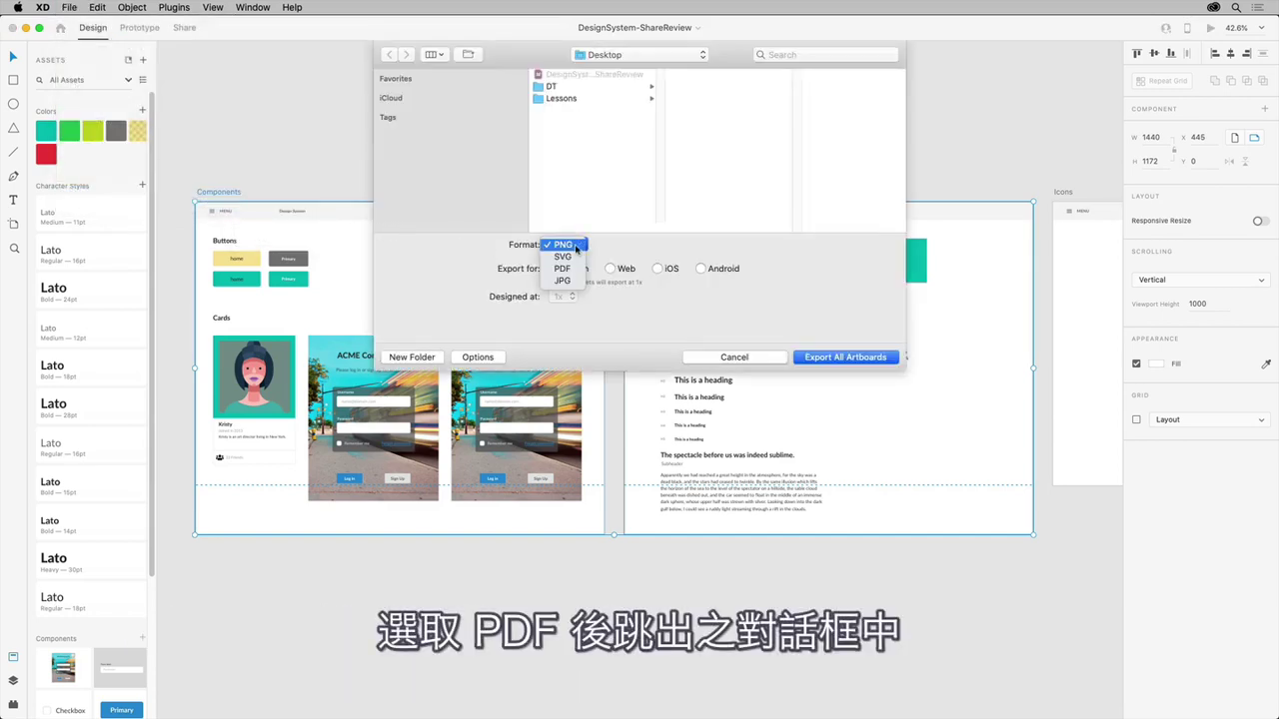
{"action": "left_click", "coordinate": [574, 269]}
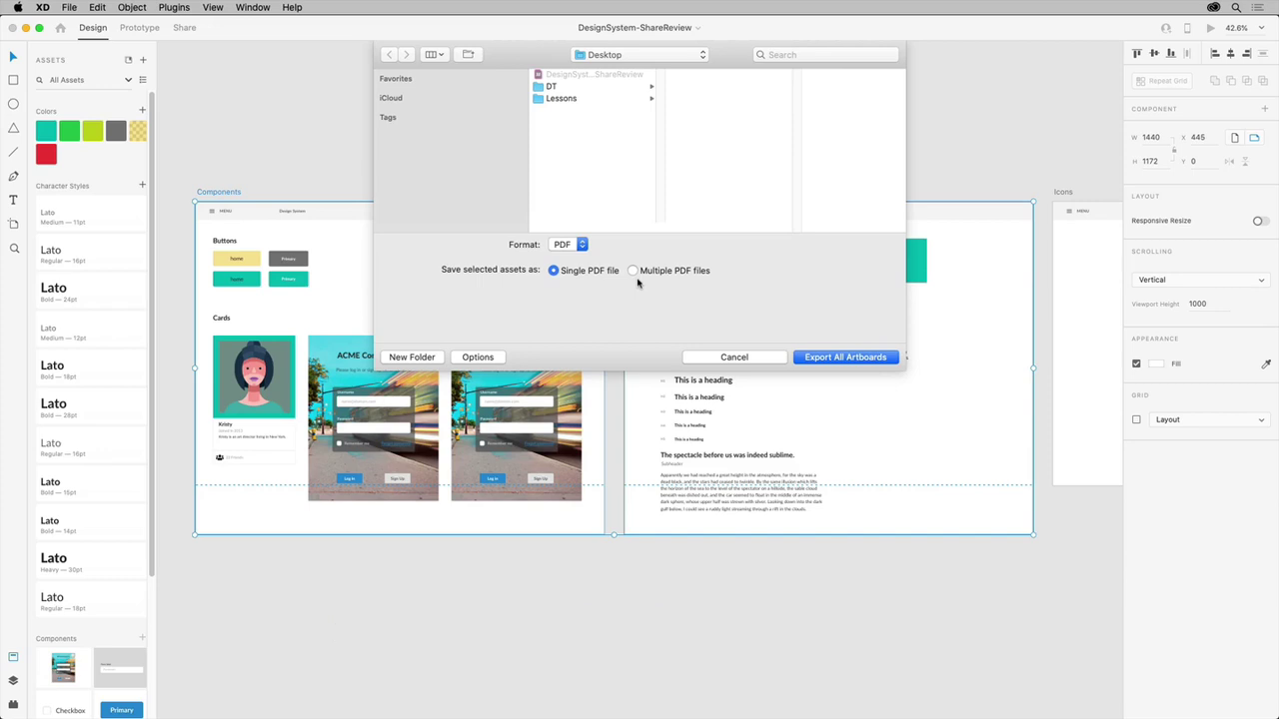
{"action": "left_click", "coordinate": [870, 360]}
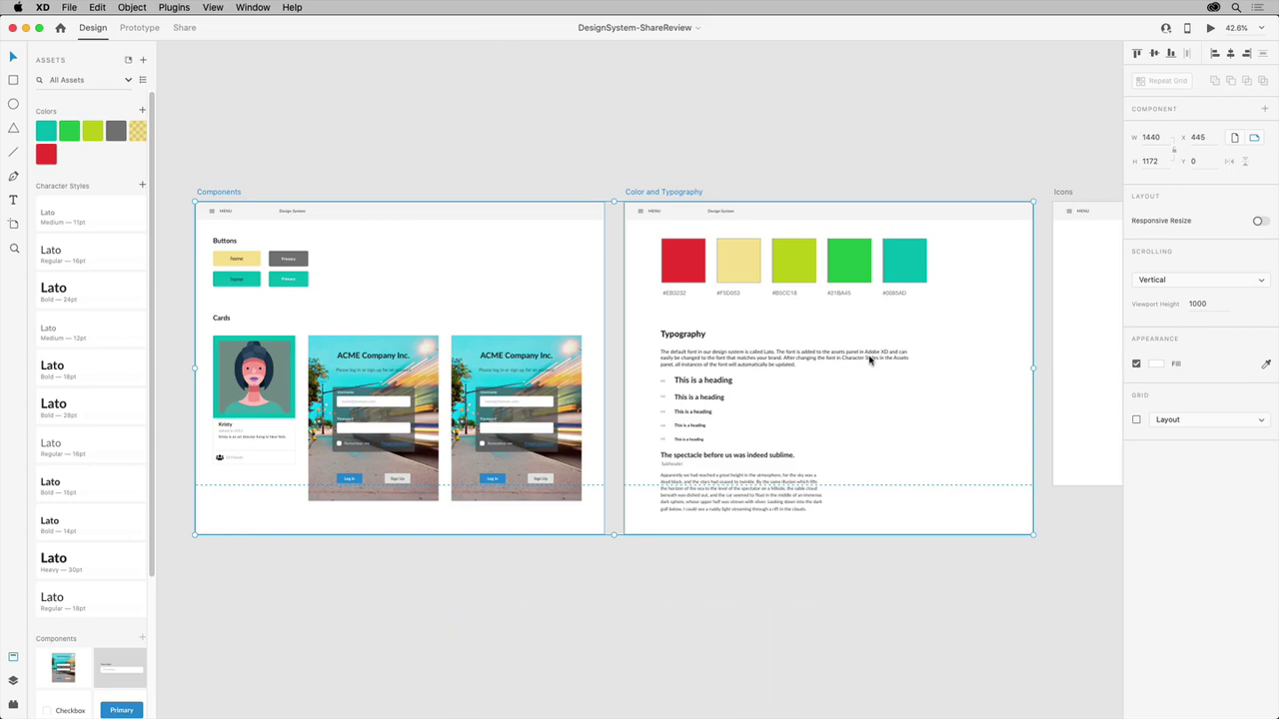
Step: Create a Design Review share link accessible to anyone with the link
{"action": "left_click", "coordinate": [178, 27]}
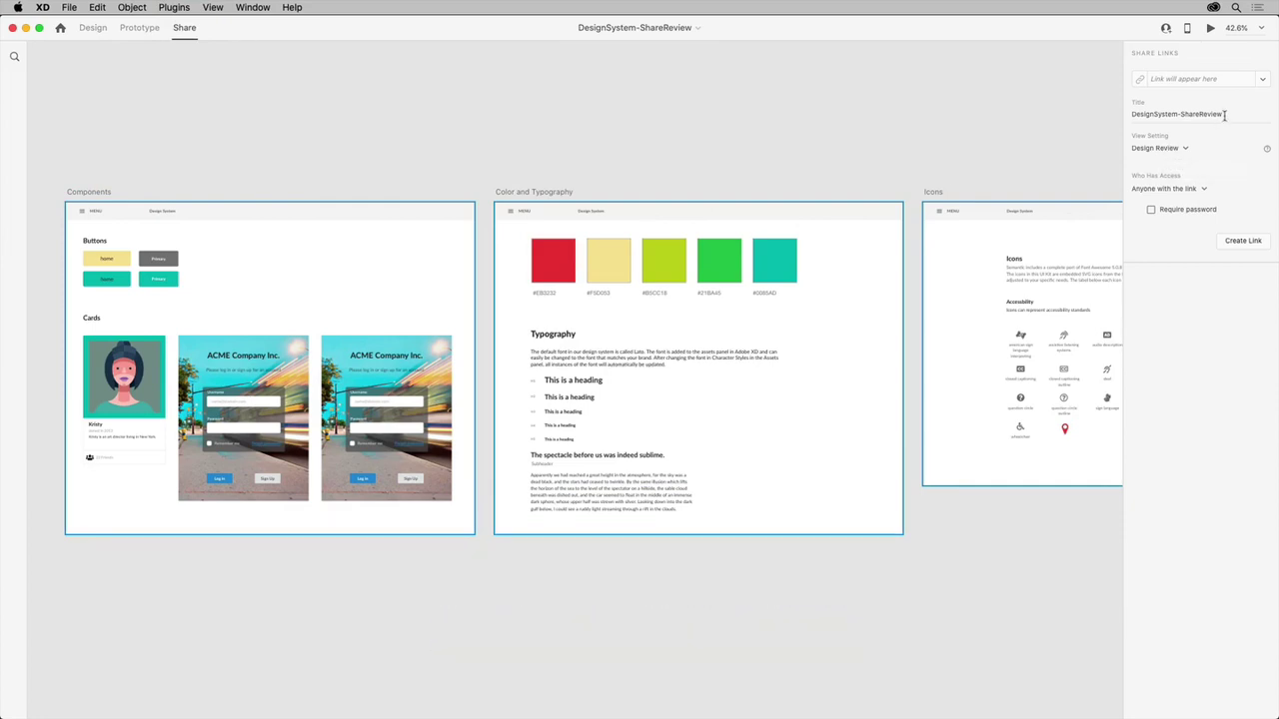
{"action": "left_click", "coordinate": [1185, 149]}
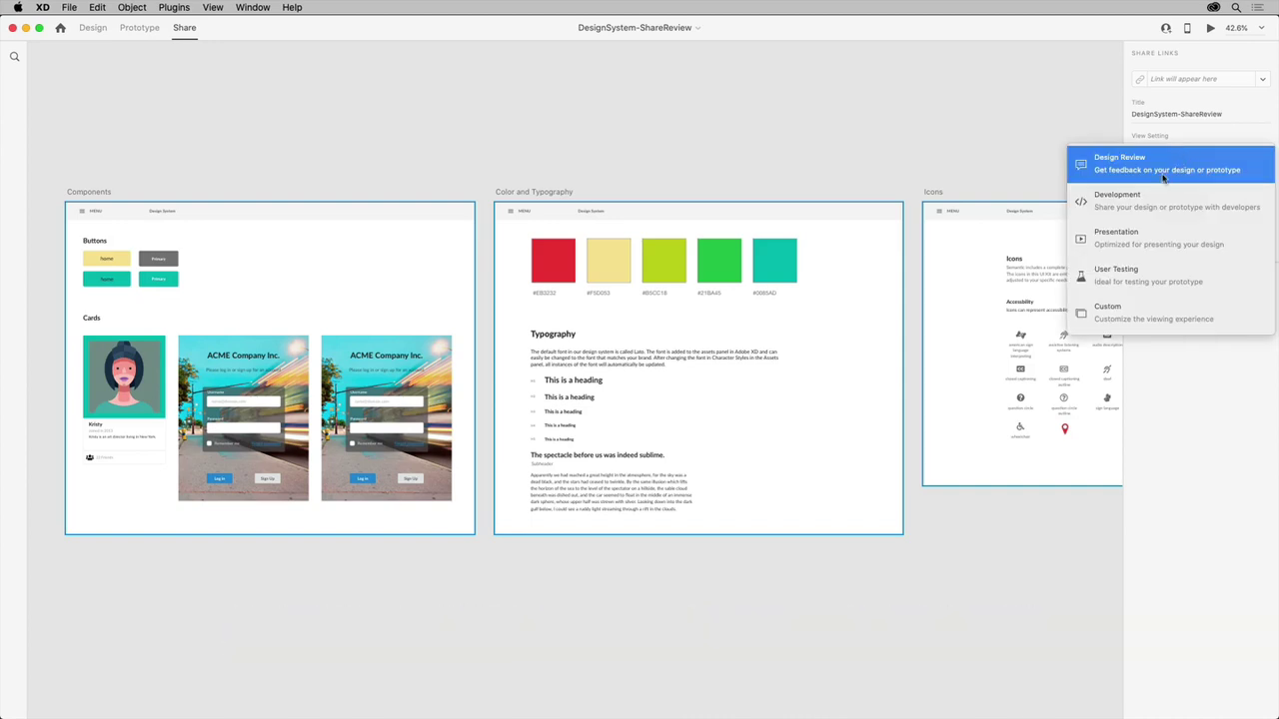
{"action": "left_click", "coordinate": [1163, 178]}
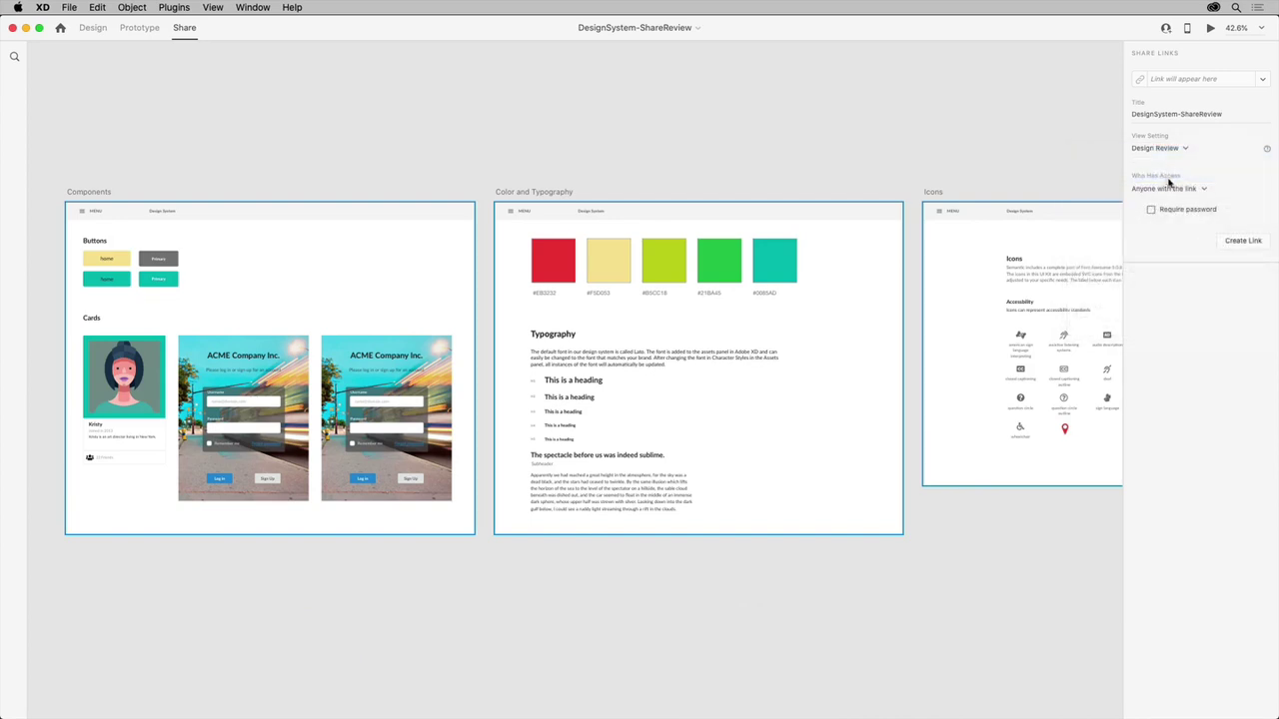
{"action": "left_click", "coordinate": [1195, 190]}
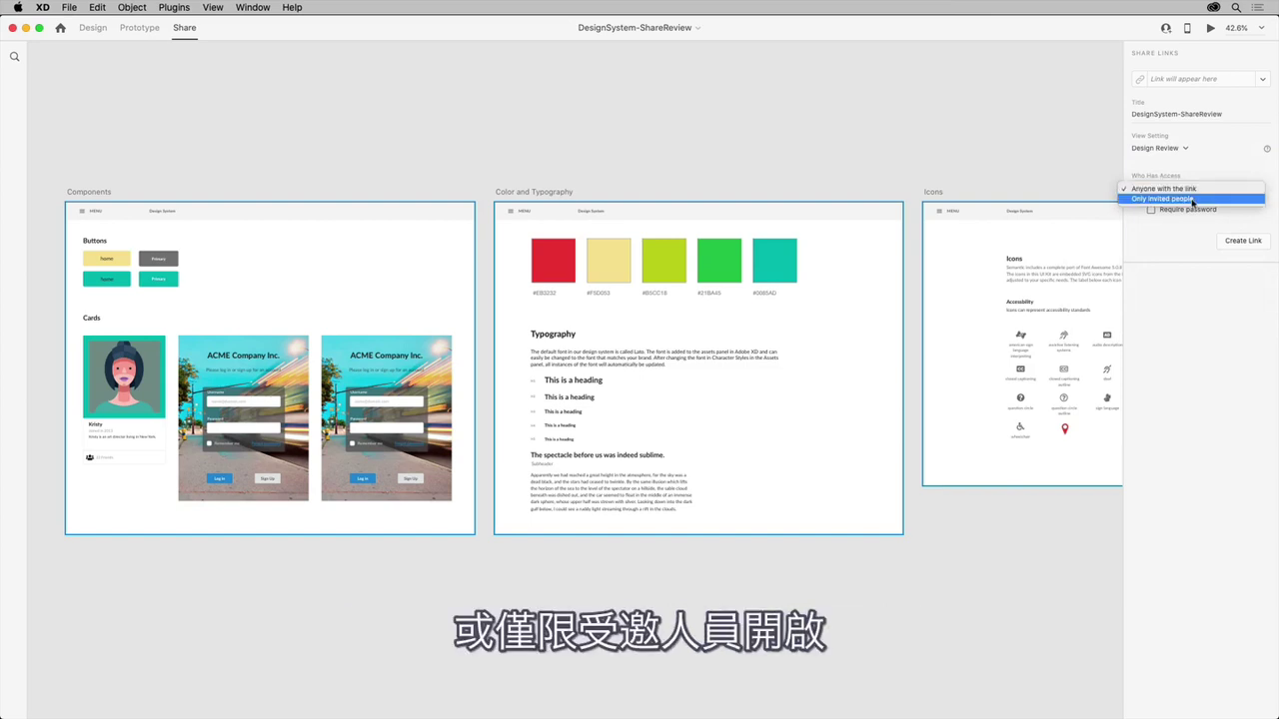
{"action": "left_click", "coordinate": [1190, 224]}
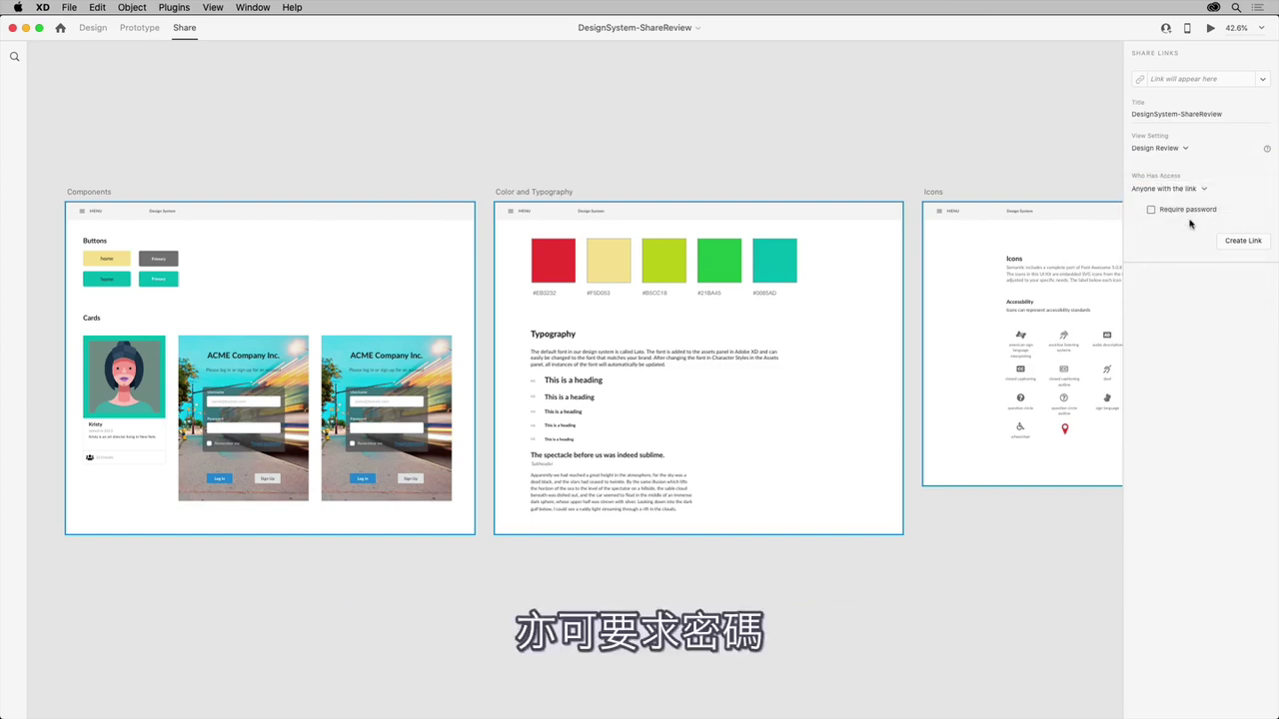
{"action": "left_click", "coordinate": [1247, 244]}
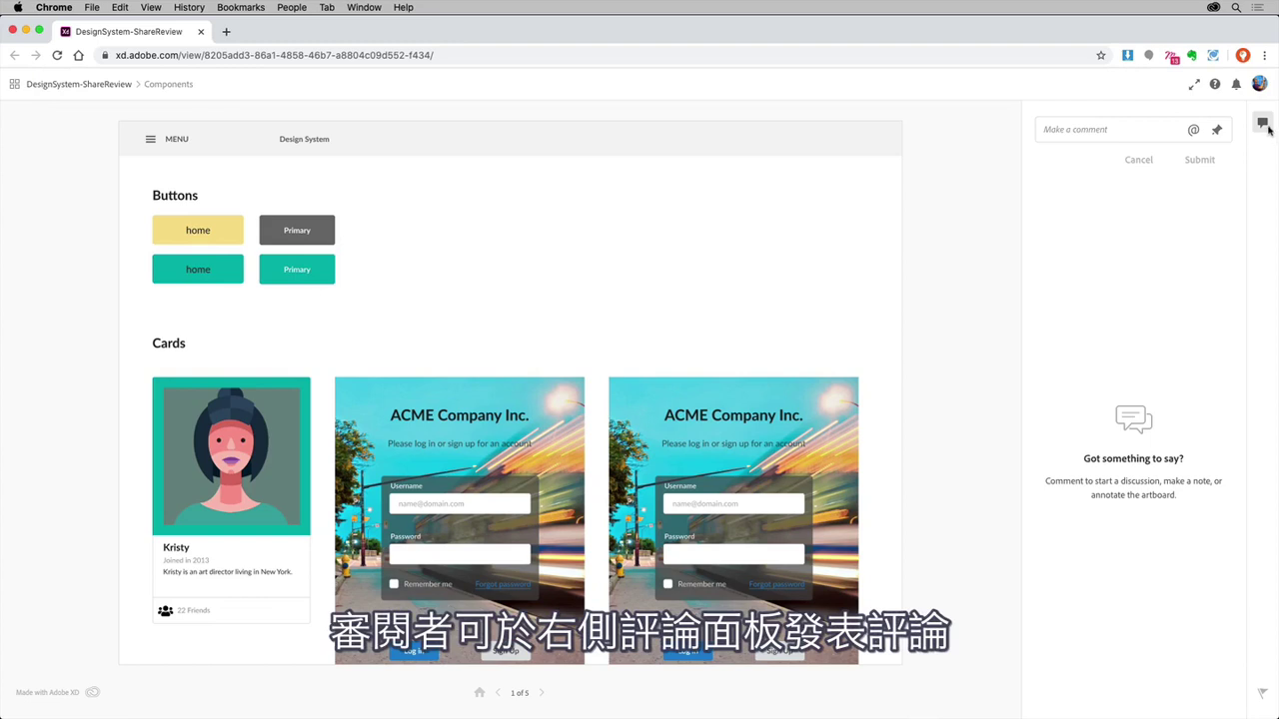
Step: Pin a 'change the color' comment on the Primary button, post it, then resolve it
{"action": "left_click", "coordinate": [1074, 133]}
{"action": "type", "text": "change the"}
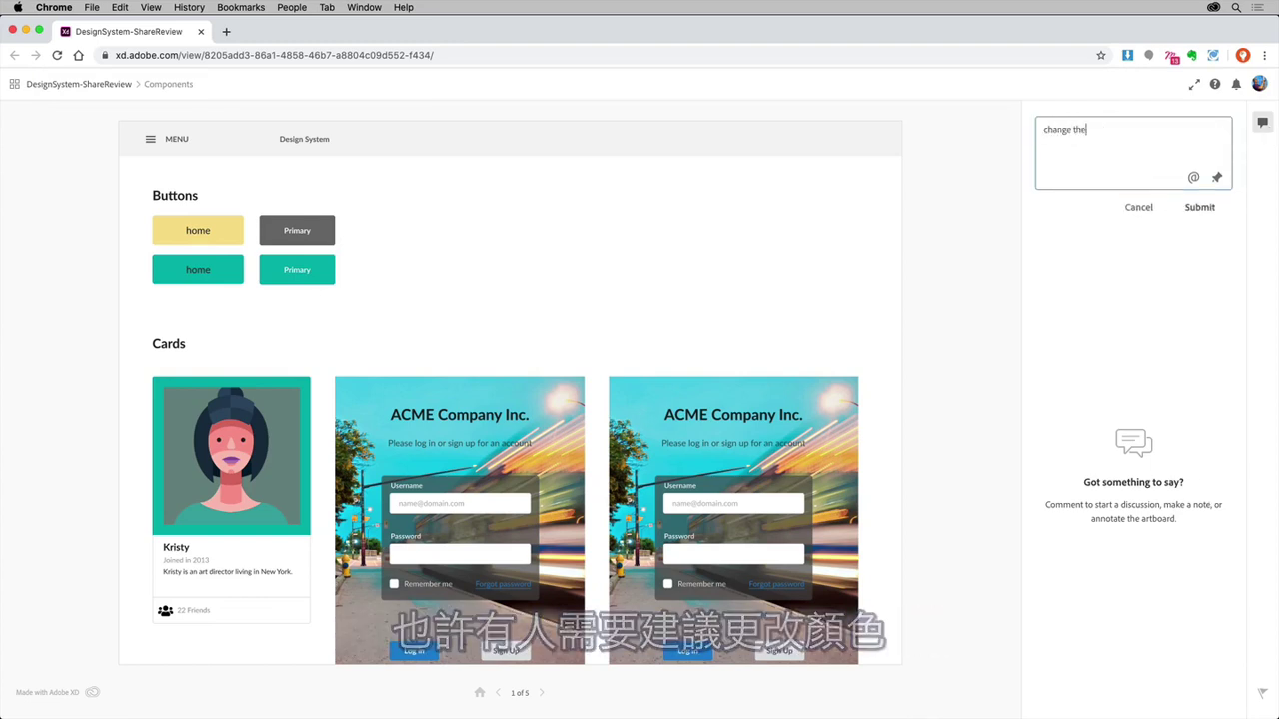
{"action": "type", "text": " color"}
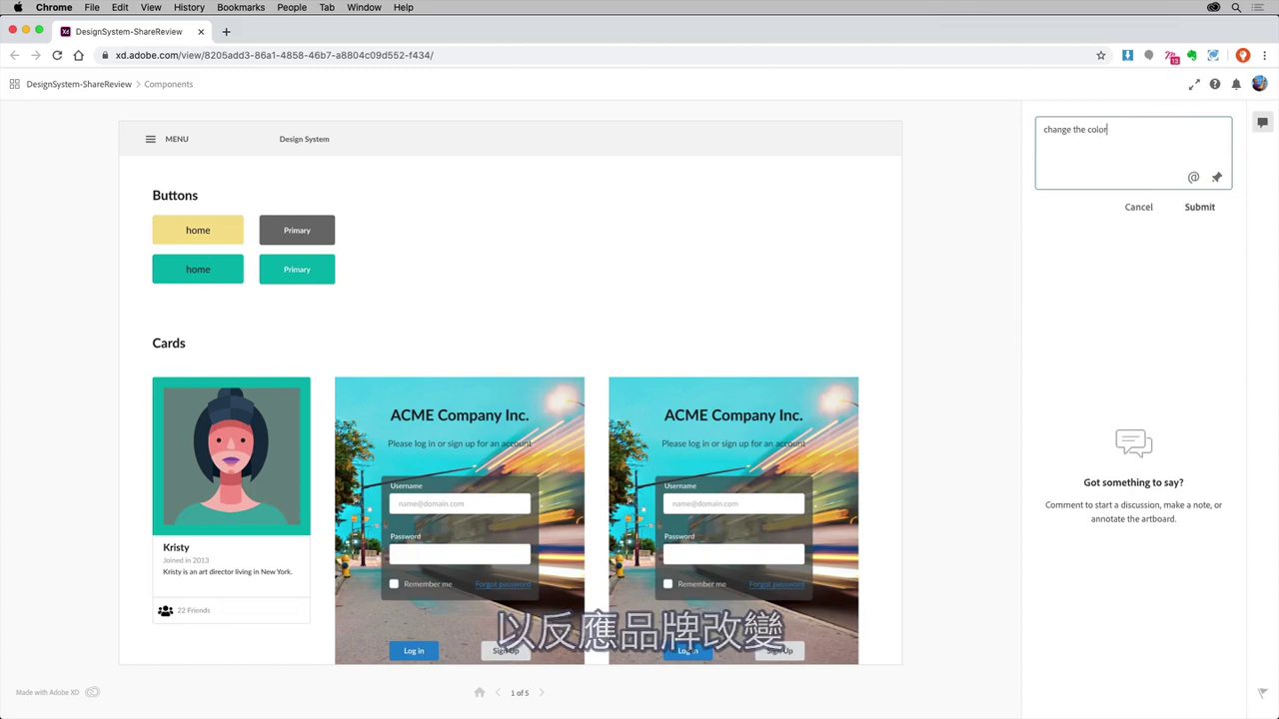
{"action": "left_click", "coordinate": [1218, 176]}
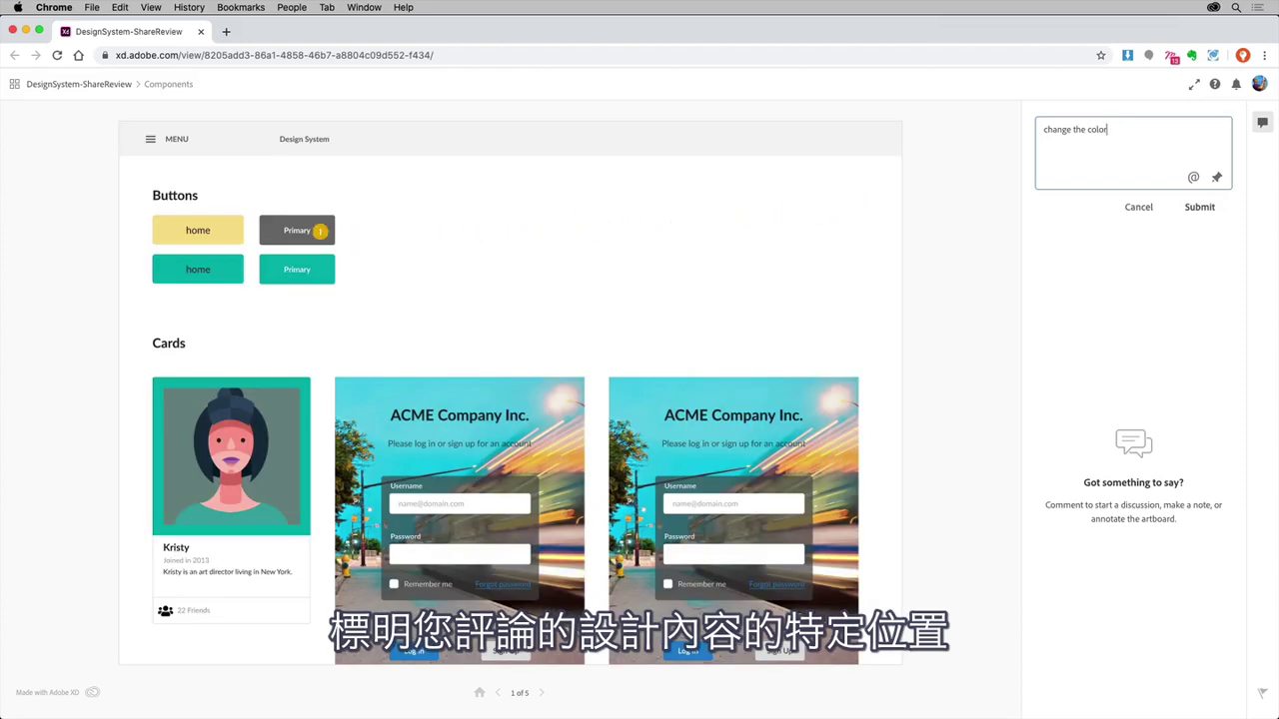
{"action": "left_click", "coordinate": [319, 230]}
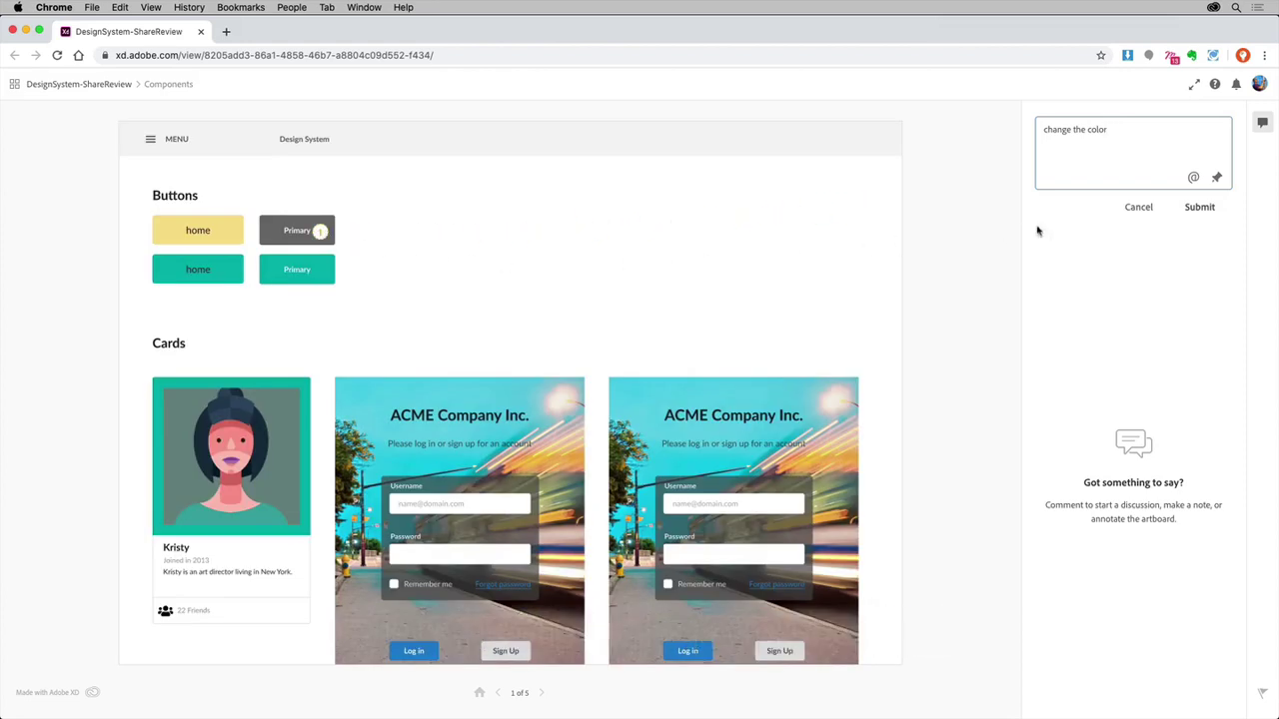
{"action": "left_click", "coordinate": [1197, 207]}
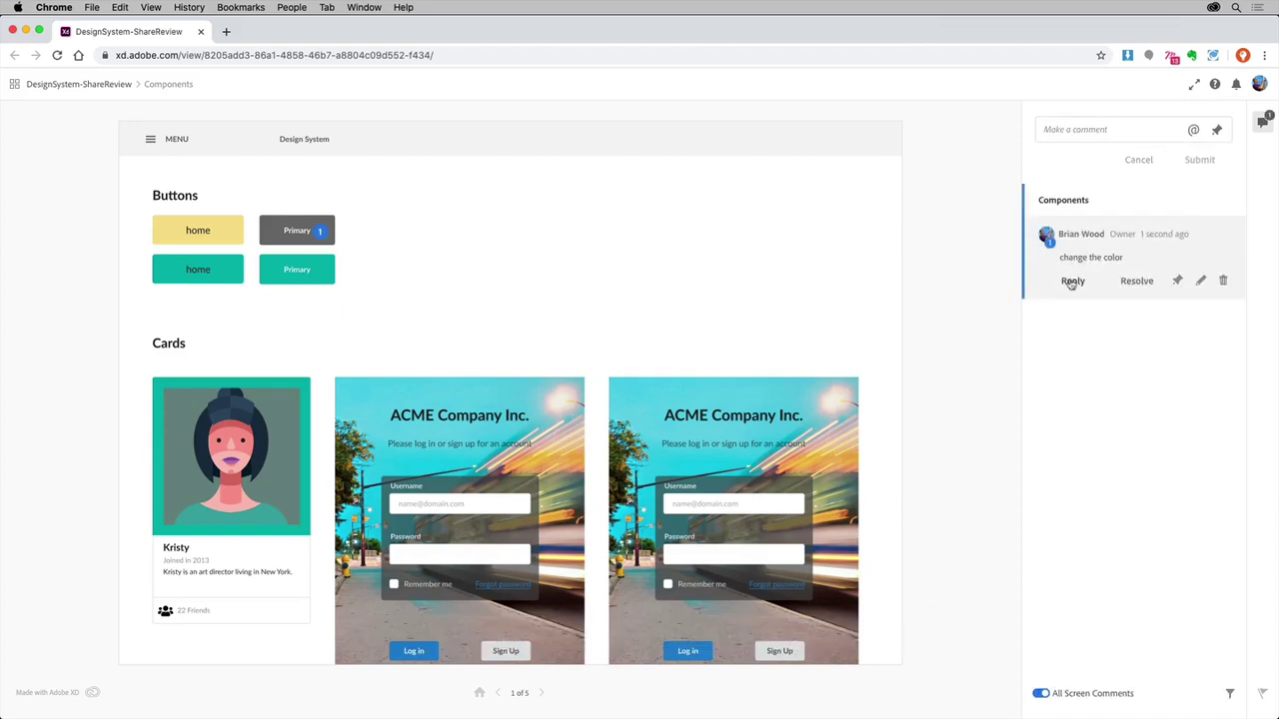
{"action": "left_click", "coordinate": [1137, 281]}
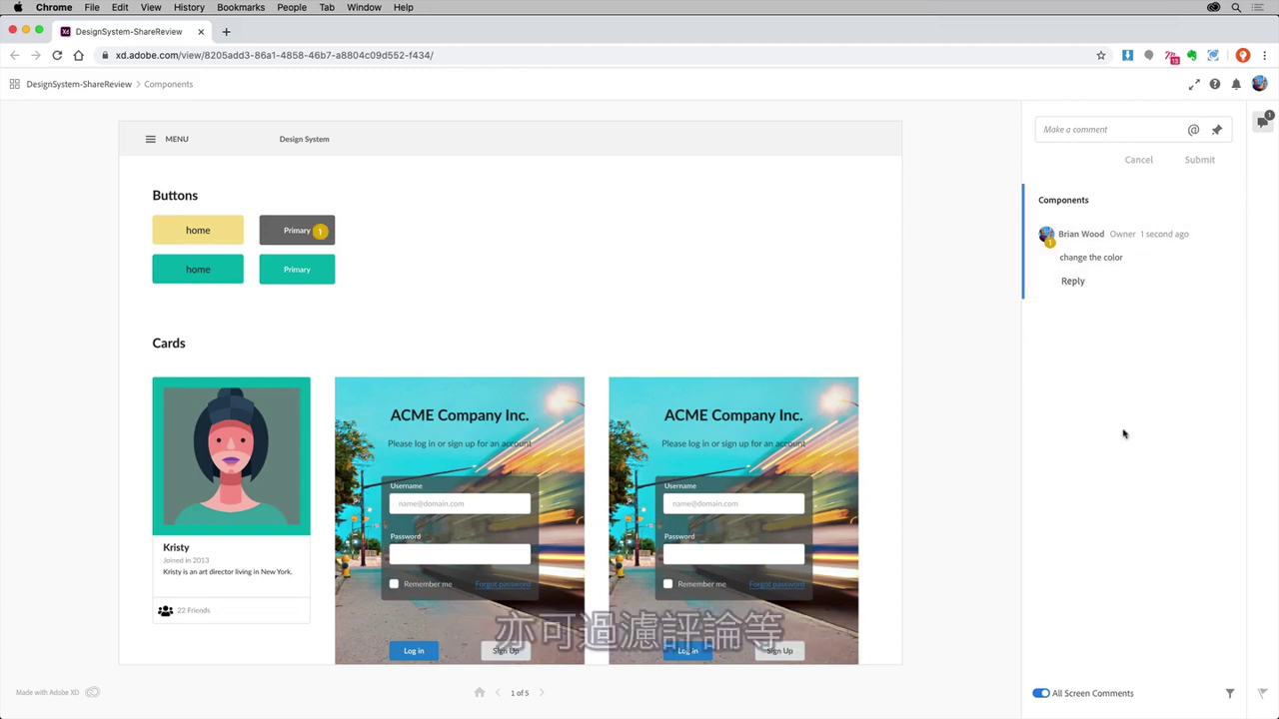
{"action": "left_click", "coordinate": [1228, 694]}
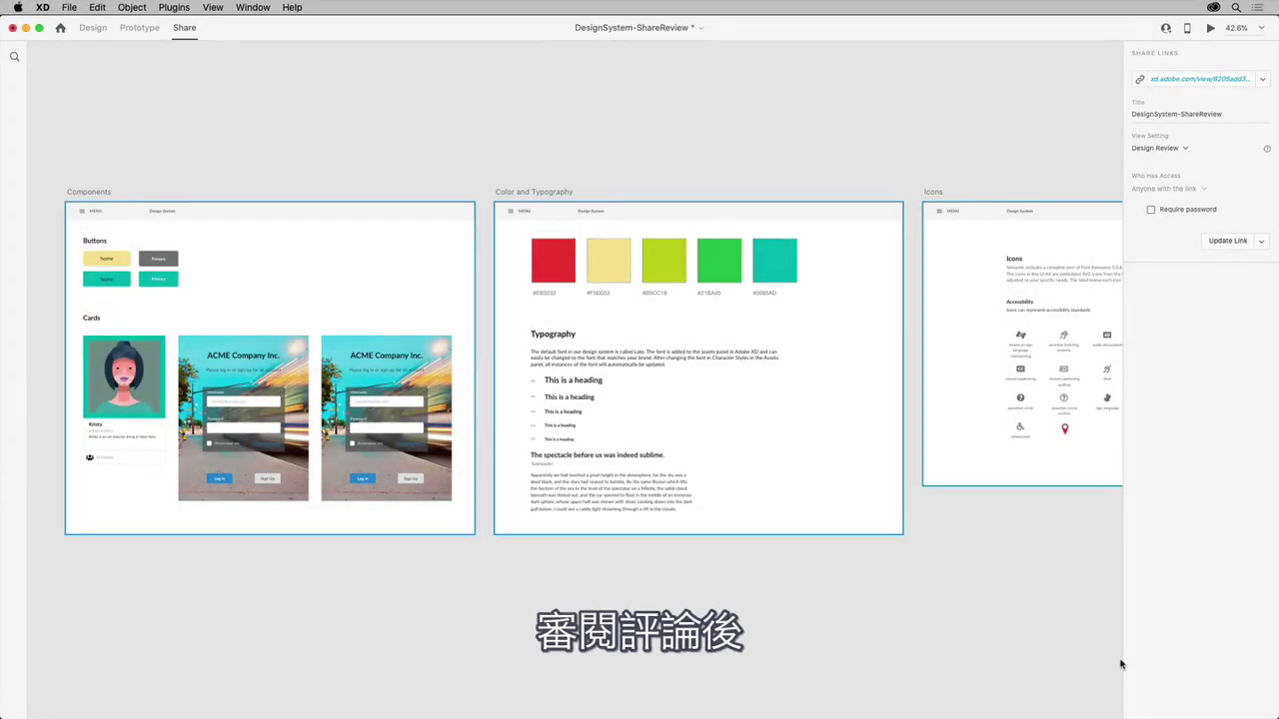
Step: Edit the grey colour asset in Assets from #707070 to #D0D0D0
{"action": "left_click", "coordinate": [93, 30]}
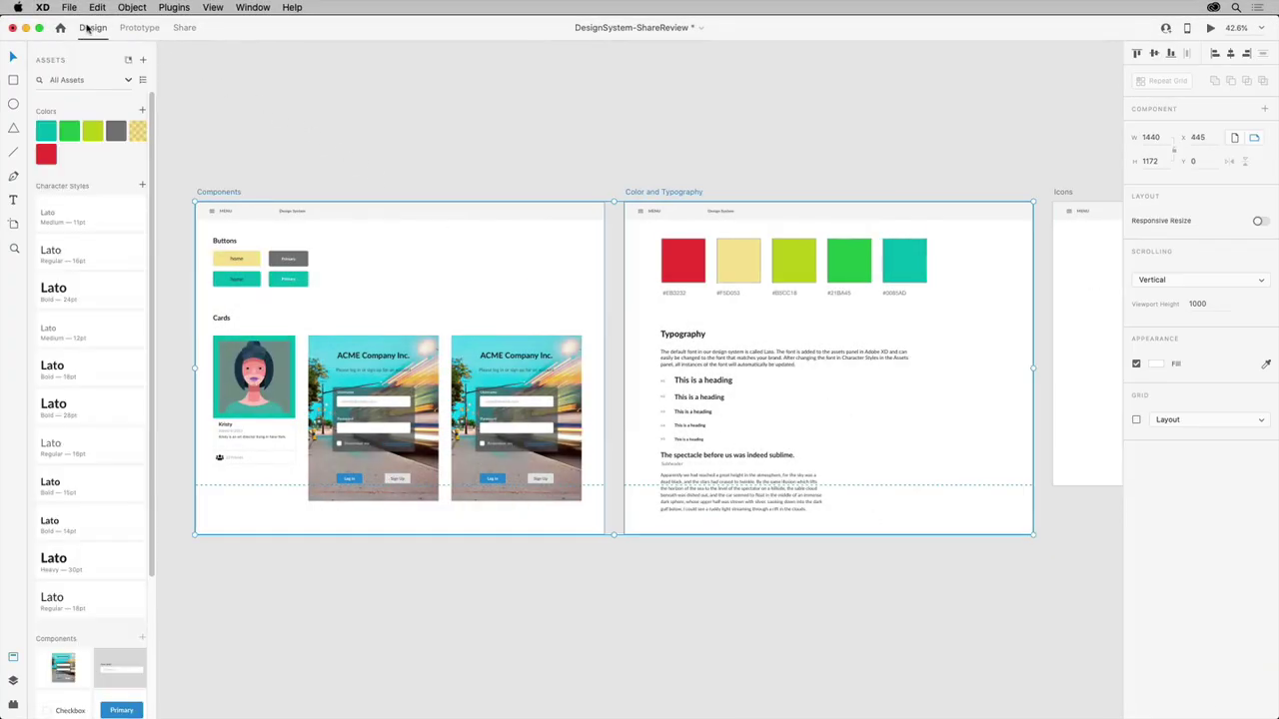
{"action": "right_click", "coordinate": [115, 128]}
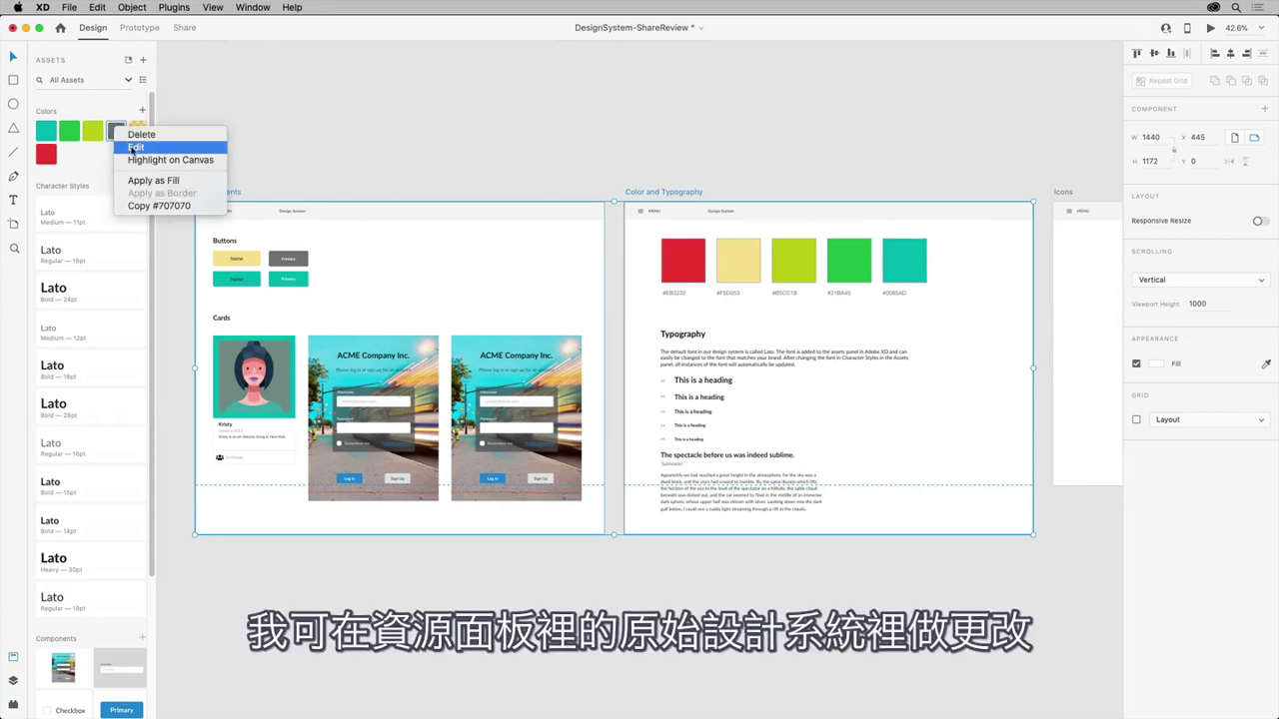
{"action": "left_click", "coordinate": [131, 150]}
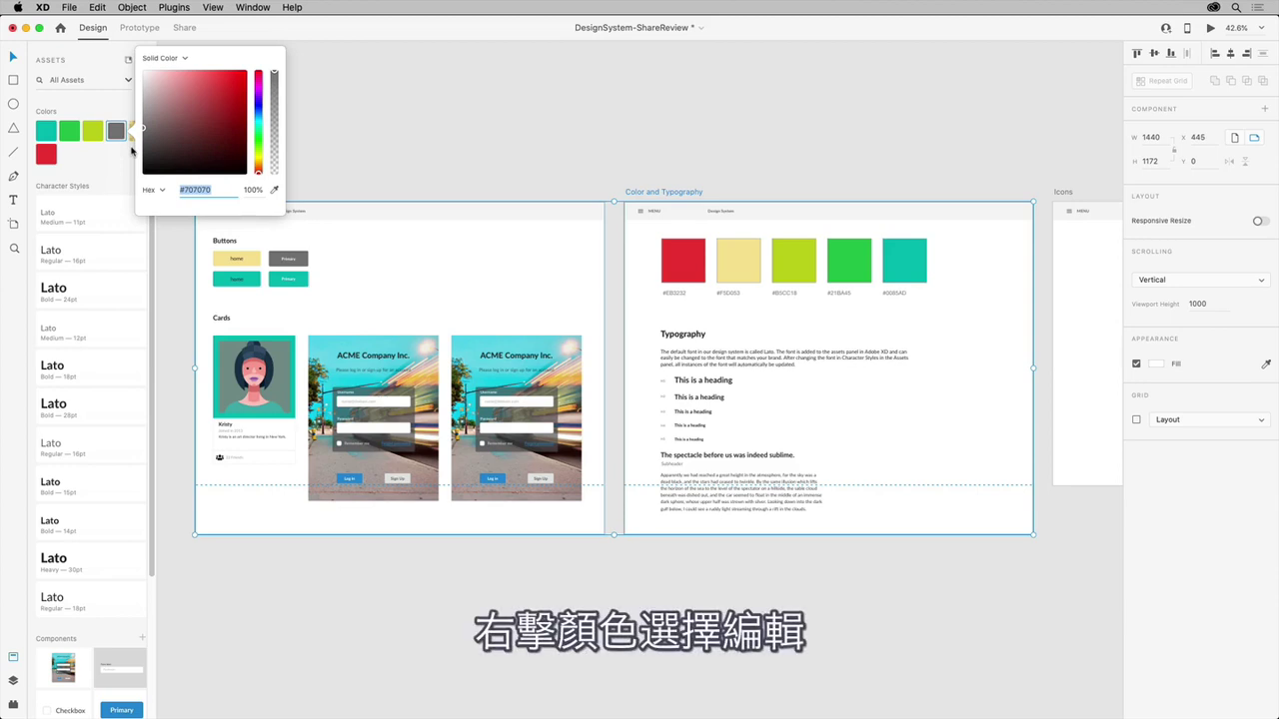
{"action": "left_click_drag", "start_coordinate": [147, 100], "coordinate": [143, 92]}
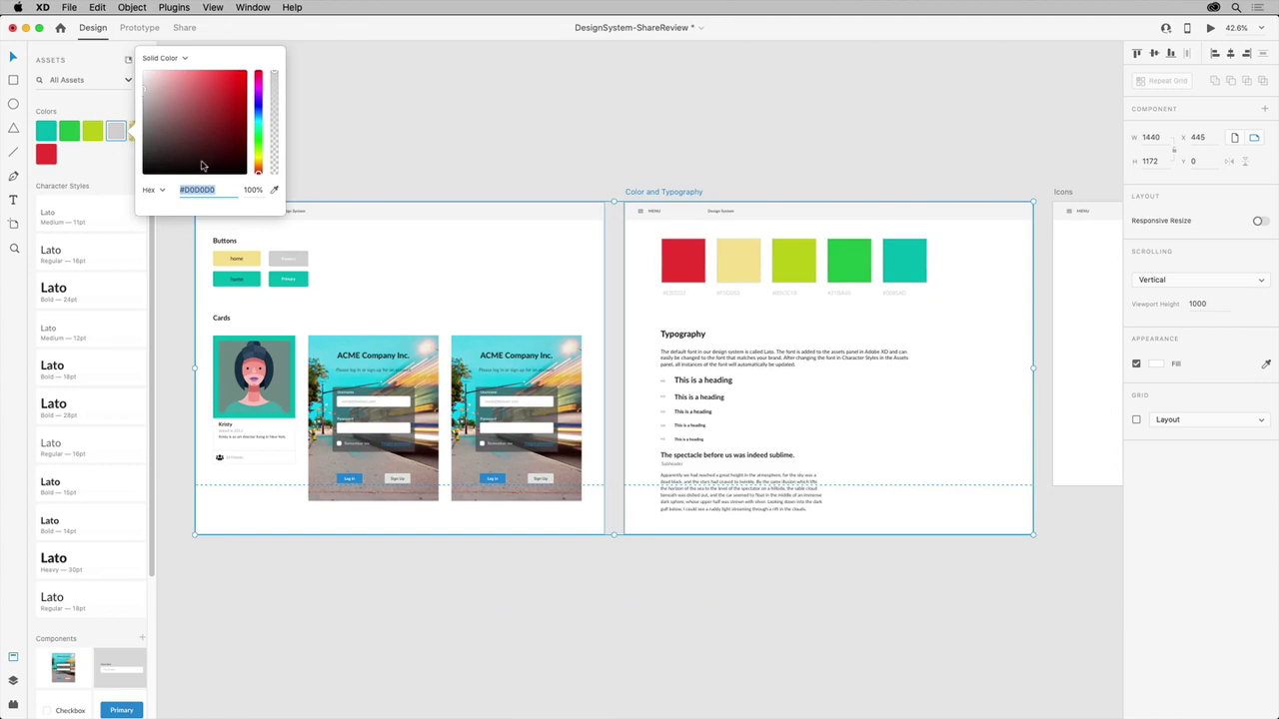
{"action": "left_click", "coordinate": [326, 270]}
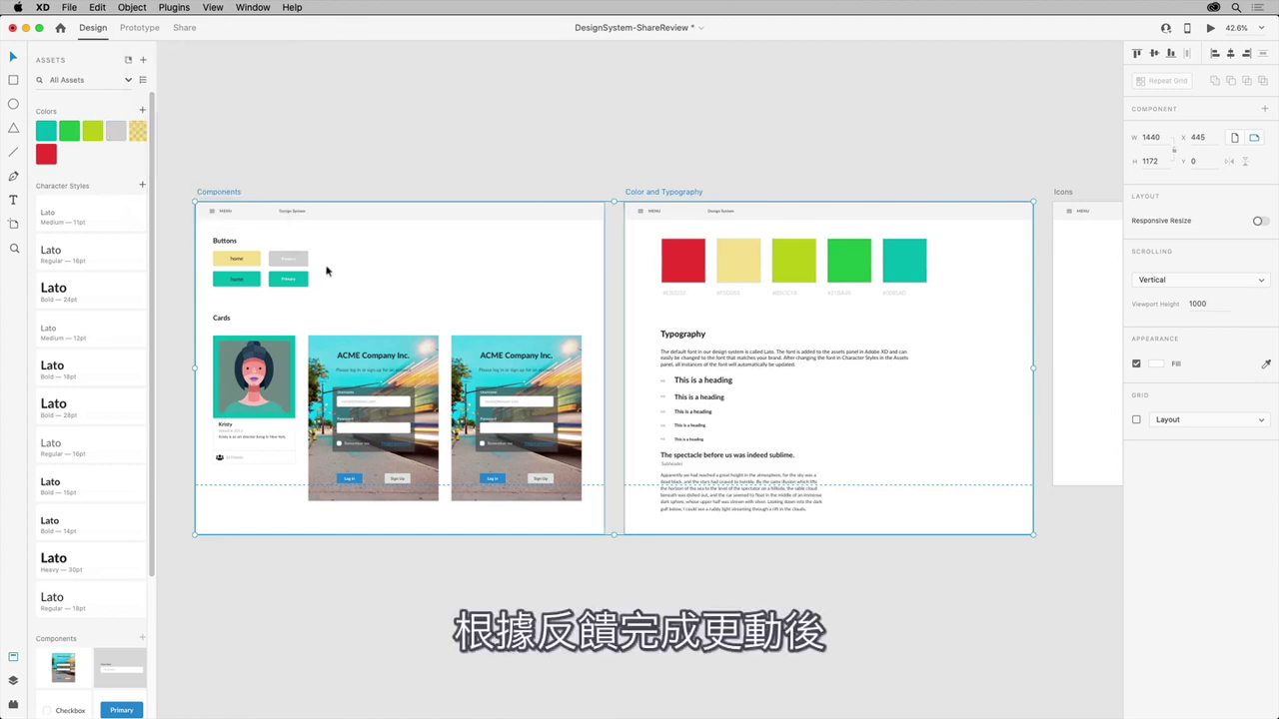
Step: Update the shared review link in Share mode with the lighter grey button
{"action": "left_click", "coordinate": [184, 29]}
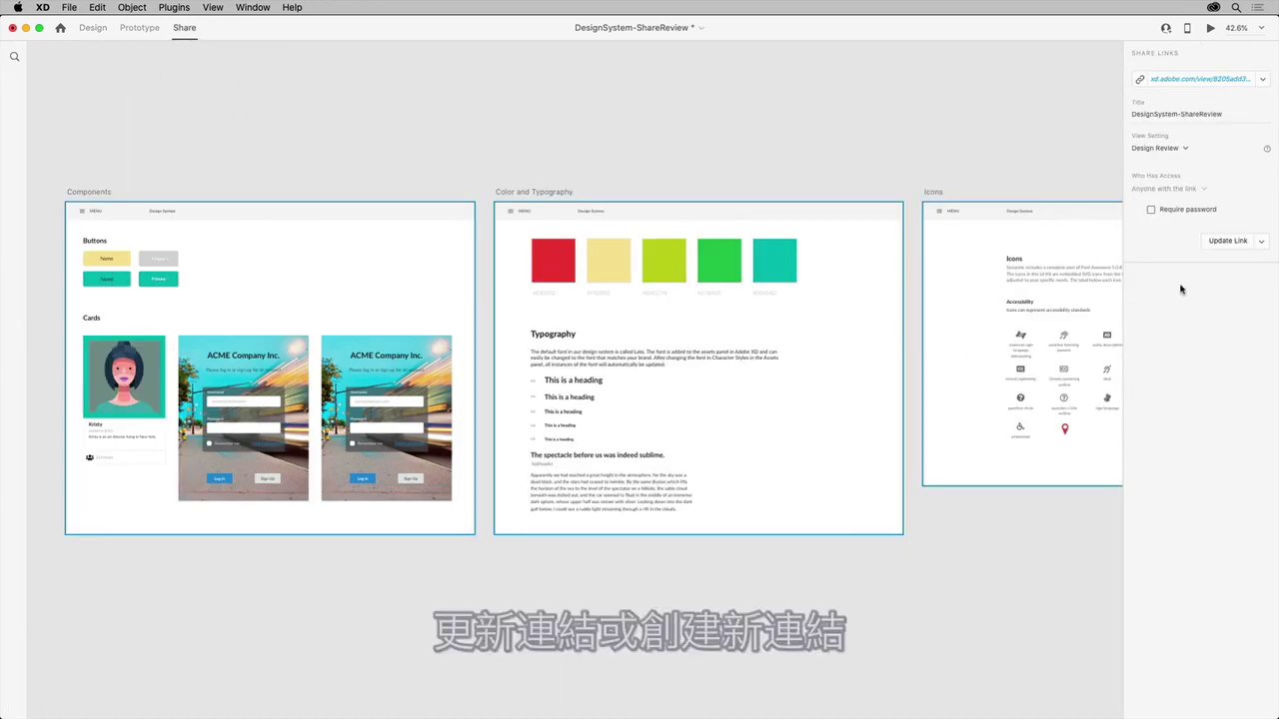
{"action": "left_click", "coordinate": [1223, 242]}
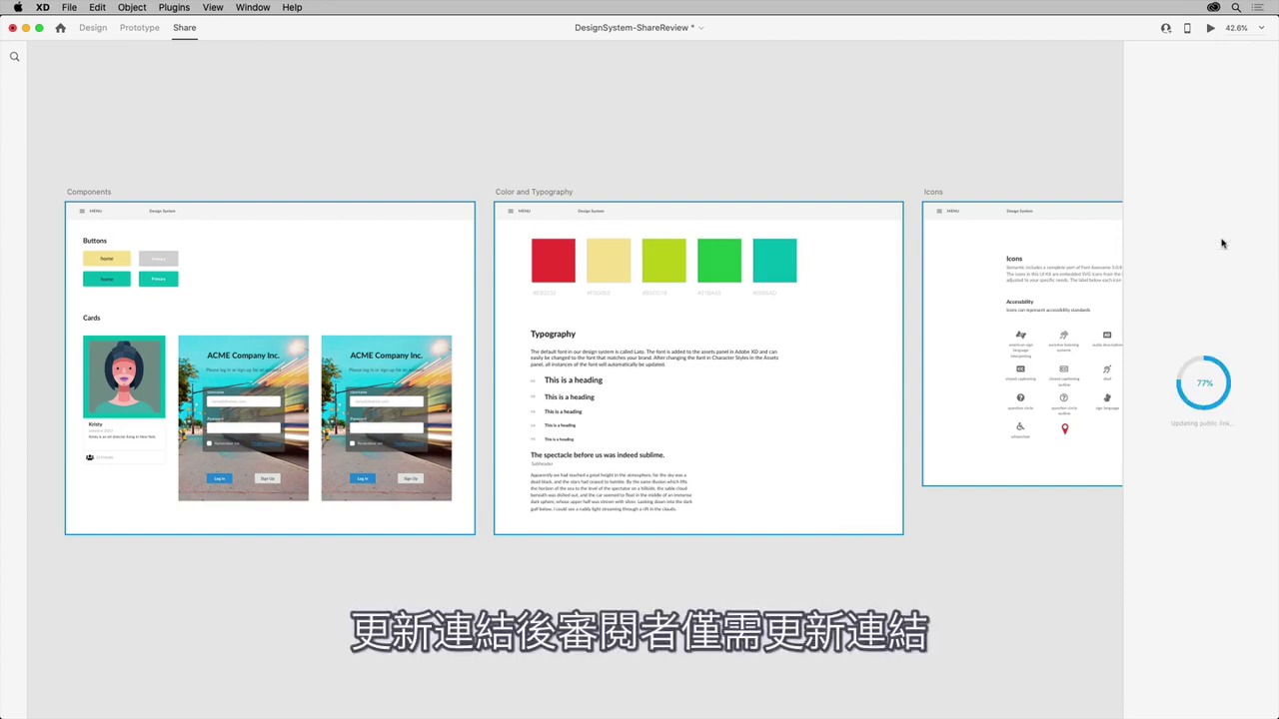